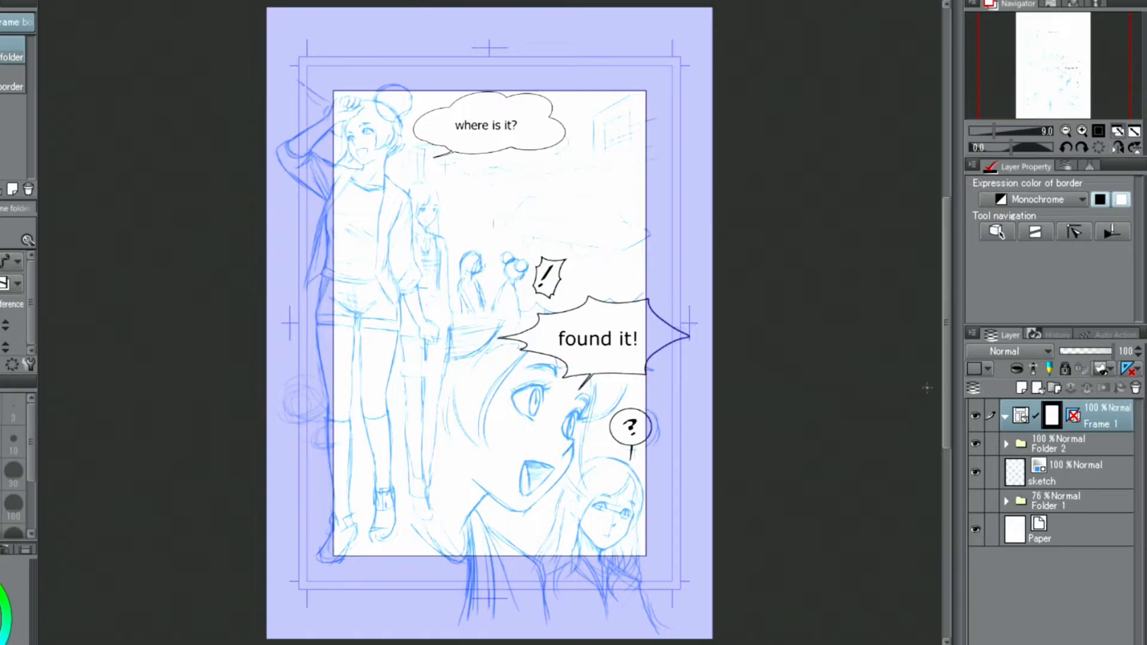
Step: Move the Frame 1 folder beneath Folder 2, and set Divide frame border spacing to 50 horizontal and 100 vertical
drag(1082, 414, 1084, 451)
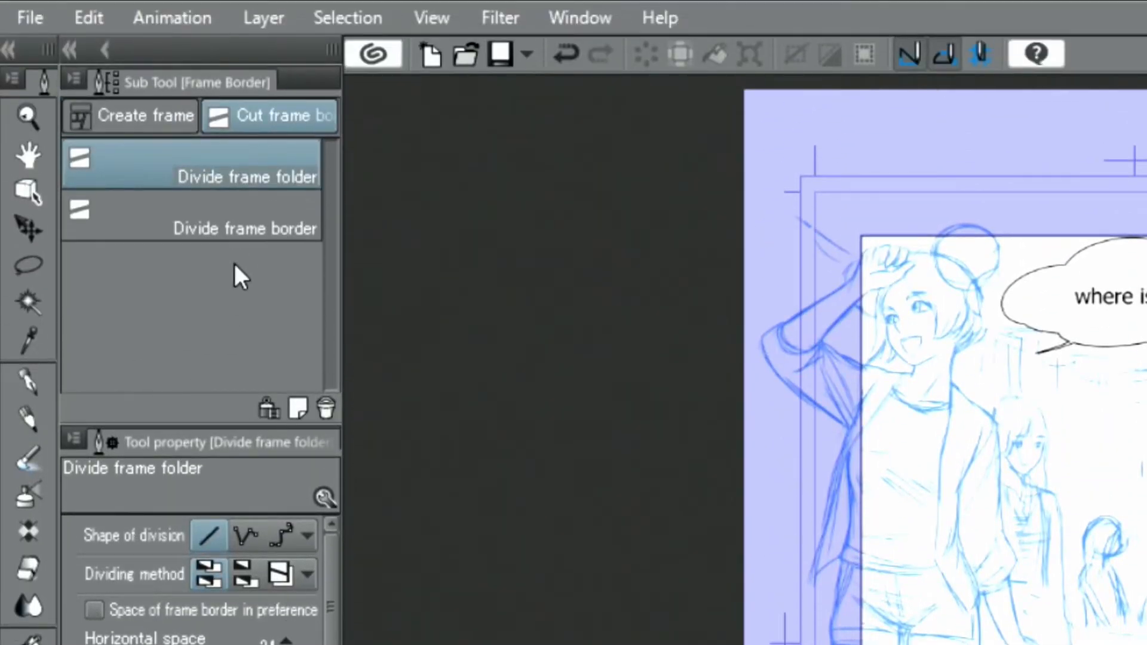
click(249, 219)
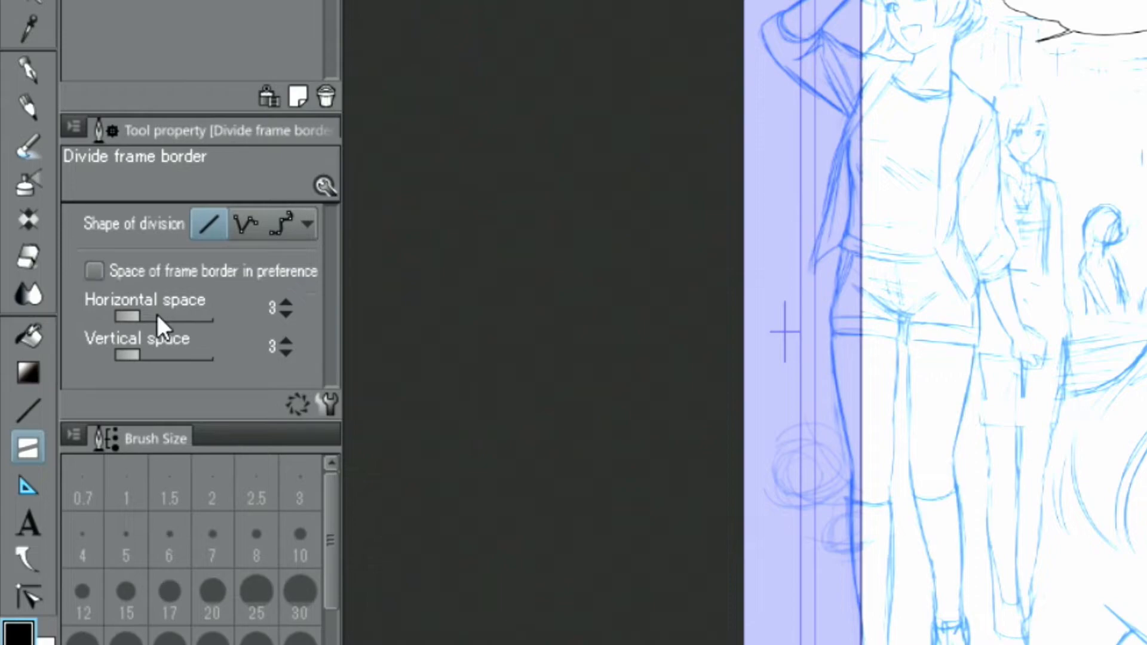
drag(138, 316, 174, 317)
click(287, 317)
click(286, 317)
click(286, 316)
click(286, 317)
drag(145, 356, 178, 355)
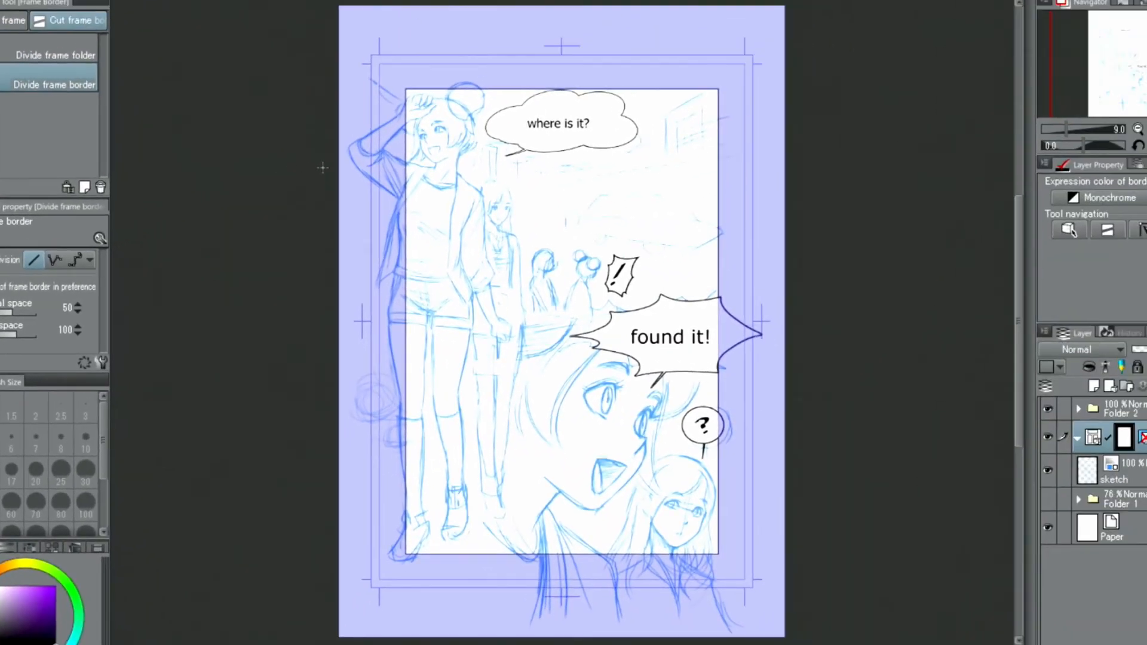
Step: Divide the page frame with two opposing slanted cuts across its width and split the lowest panel with a vertical cut
drag(391, 207, 615, 169)
drag(393, 294, 736, 334)
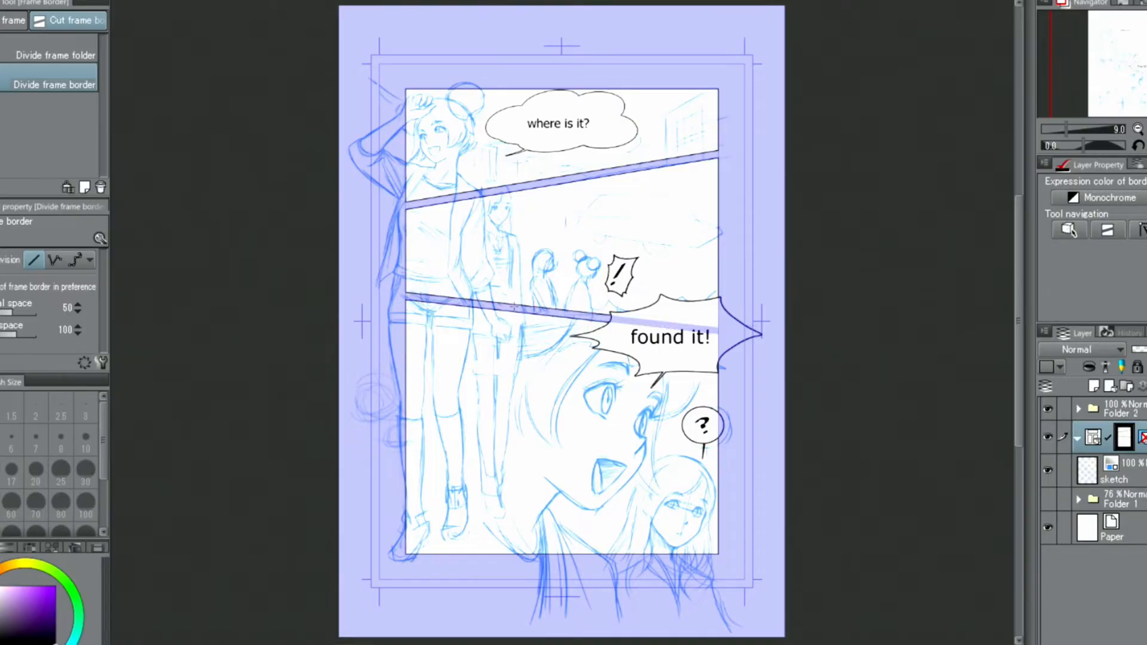
drag(507, 306, 513, 556)
drag(505, 374, 506, 392)
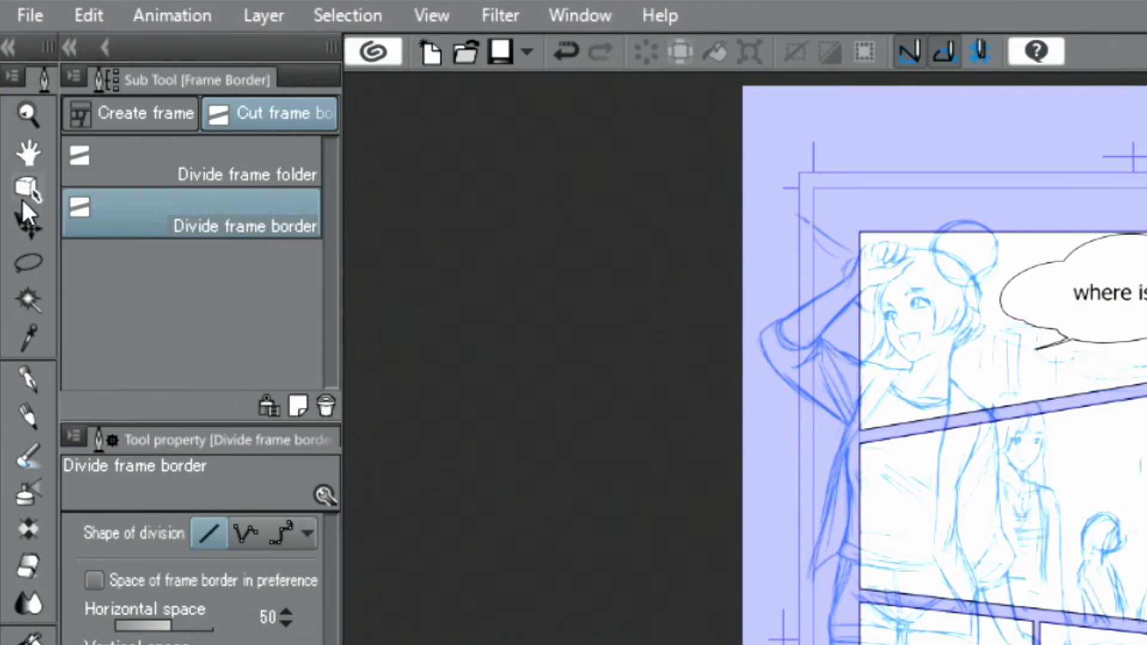
Step: Set the brush size of the Frame 1 border lines to 20 with the Object tool
click(27, 191)
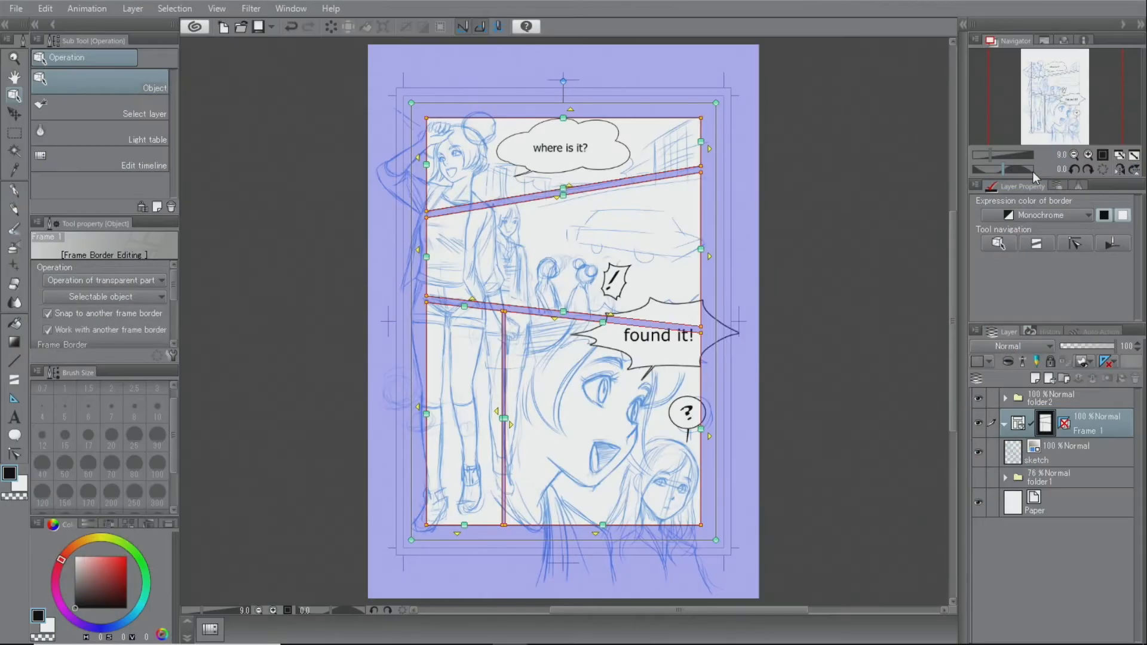
click(1089, 154)
click(1089, 154)
click(1090, 154)
click(1090, 153)
click(1090, 154)
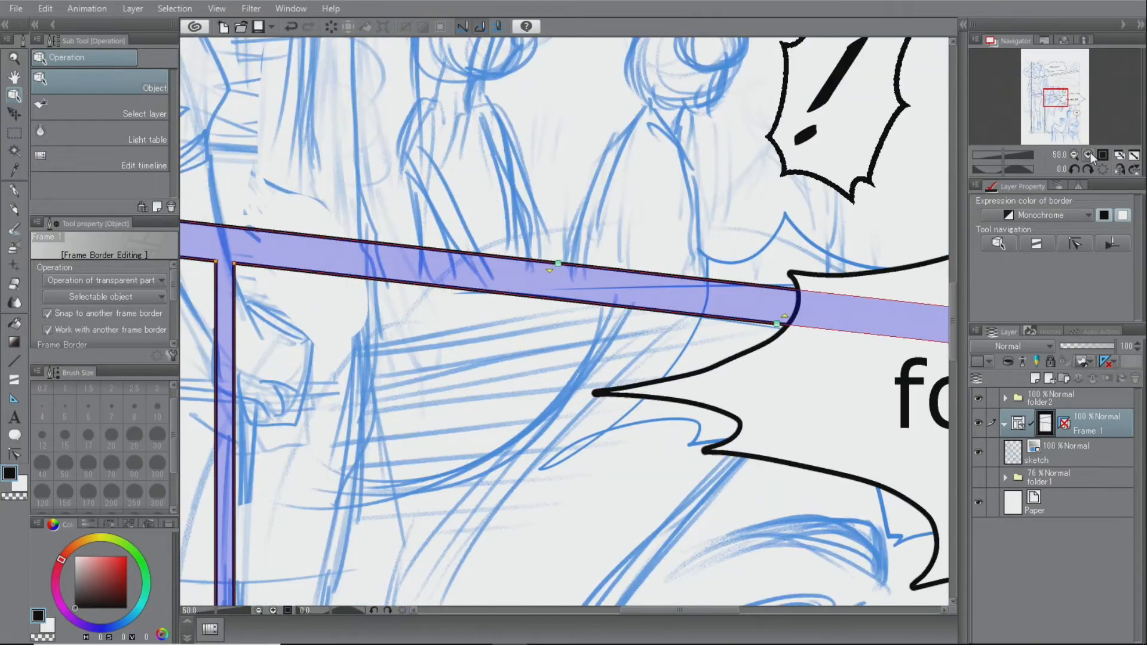
click(1090, 154)
drag(1057, 97, 1040, 95)
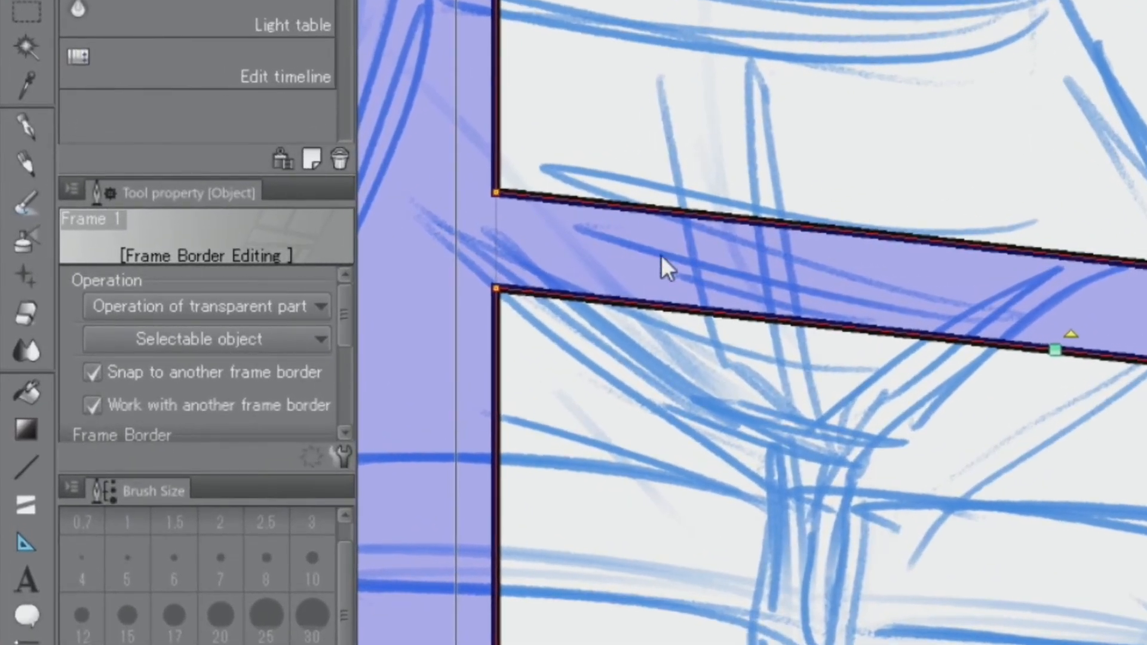
drag(343, 331, 352, 420)
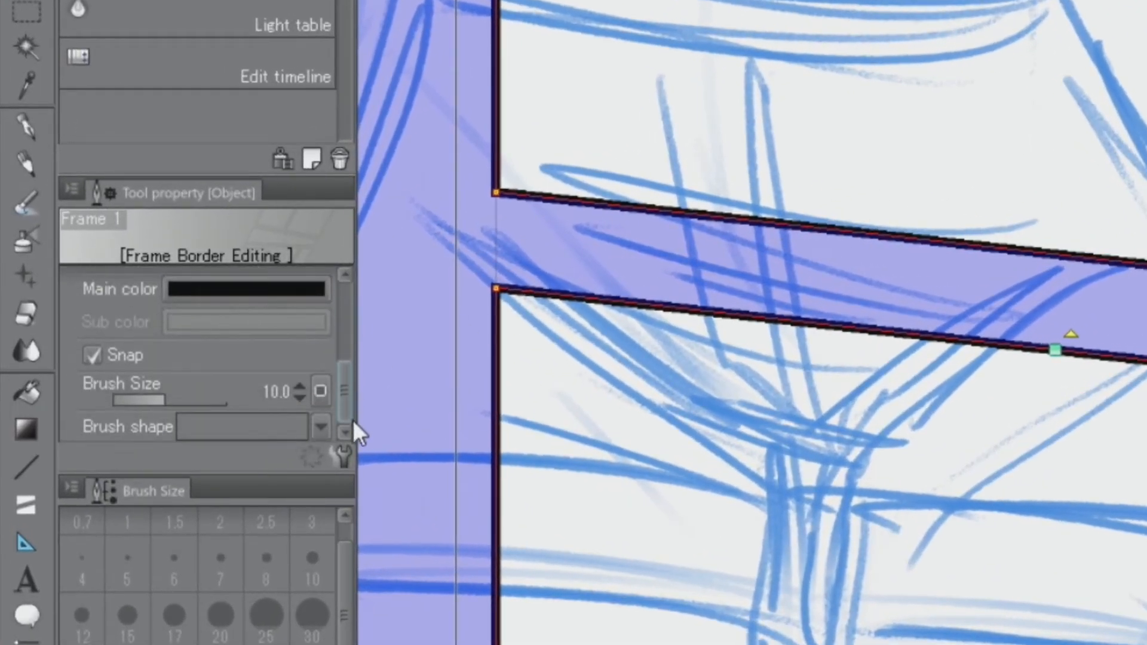
click(300, 386)
click(300, 387)
click(300, 387)
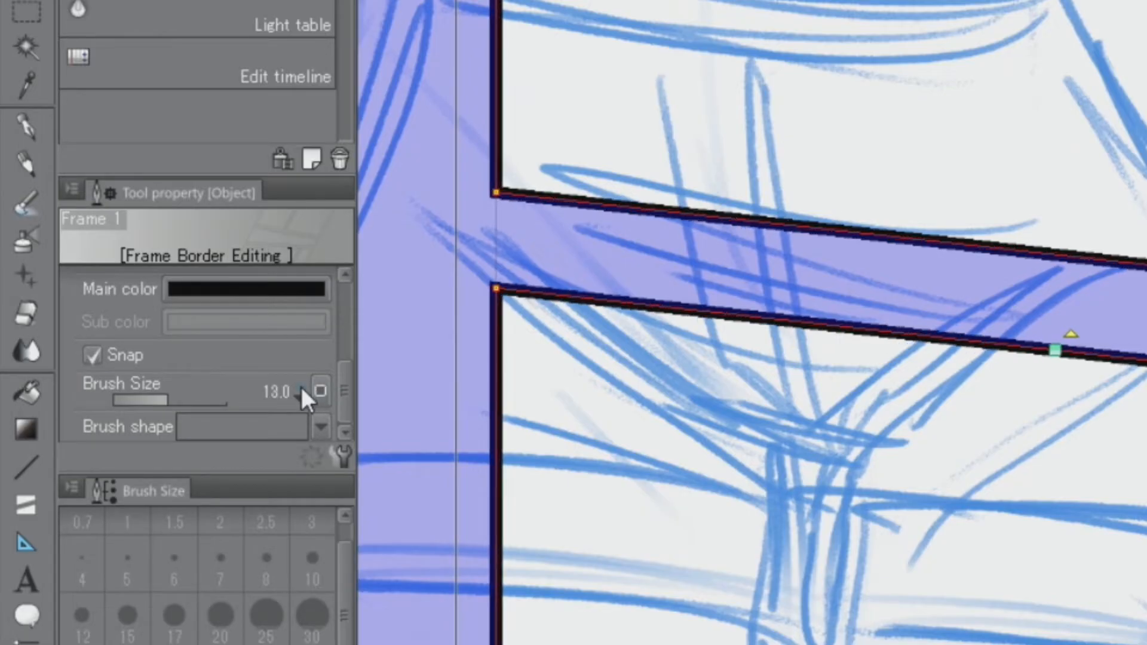
click(300, 386)
click(300, 387)
click(301, 387)
click(300, 386)
click(300, 387)
click(300, 387)
click(300, 387)
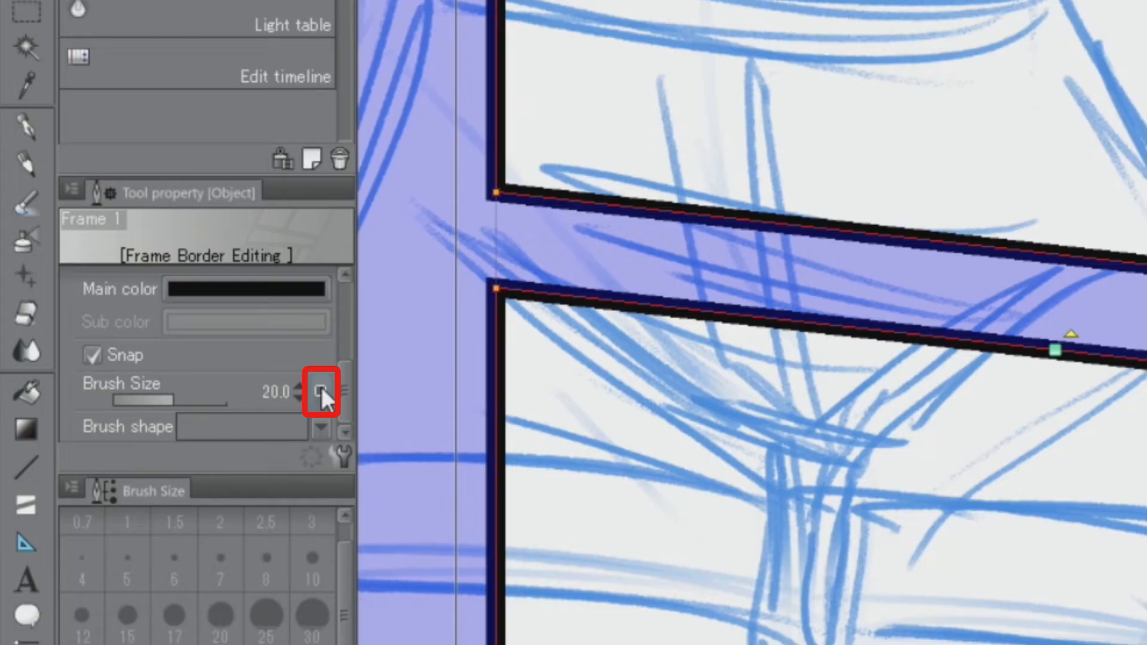
Step: Apply the Random effect to the frame borders' brush size and raise its minimum value
click(321, 390)
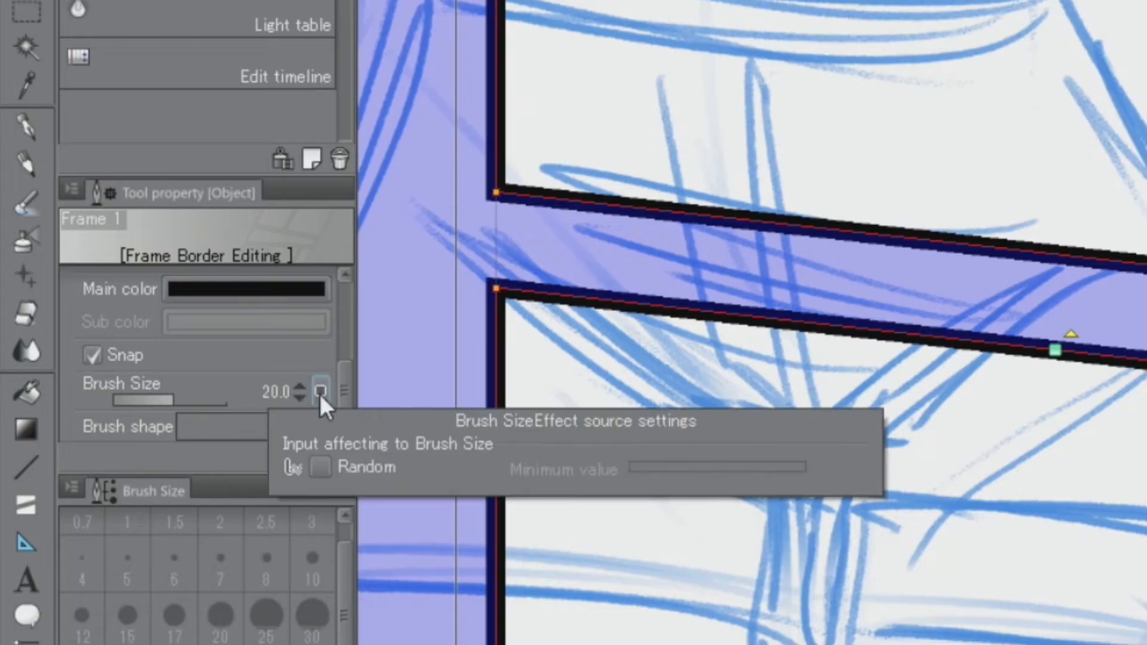
click(323, 468)
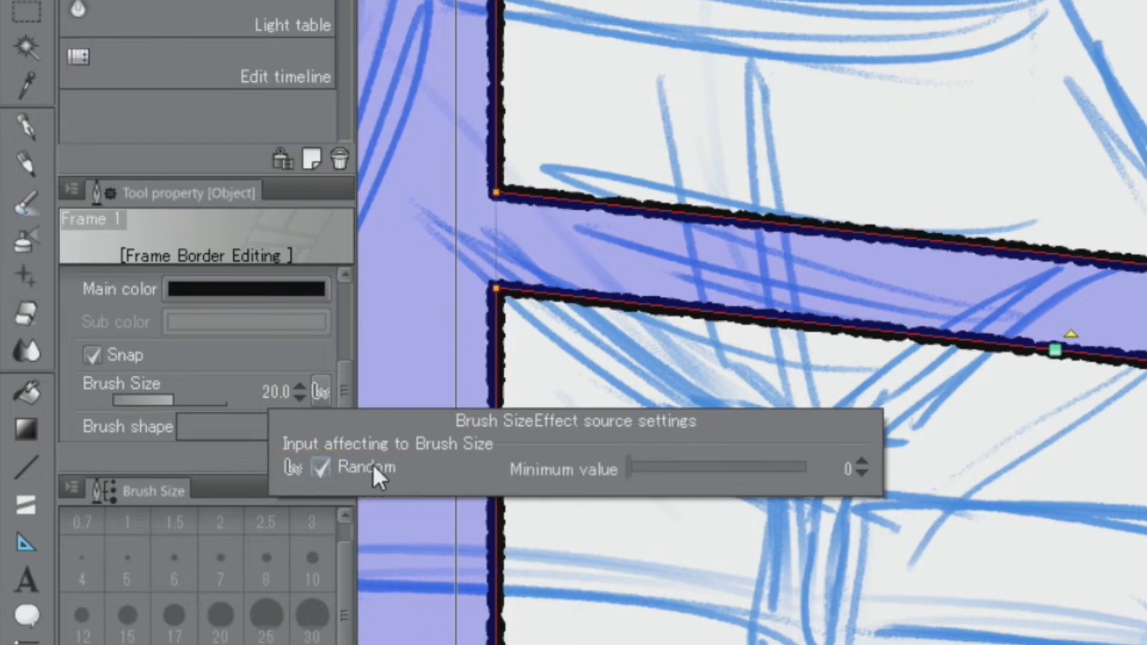
drag(627, 460, 694, 490)
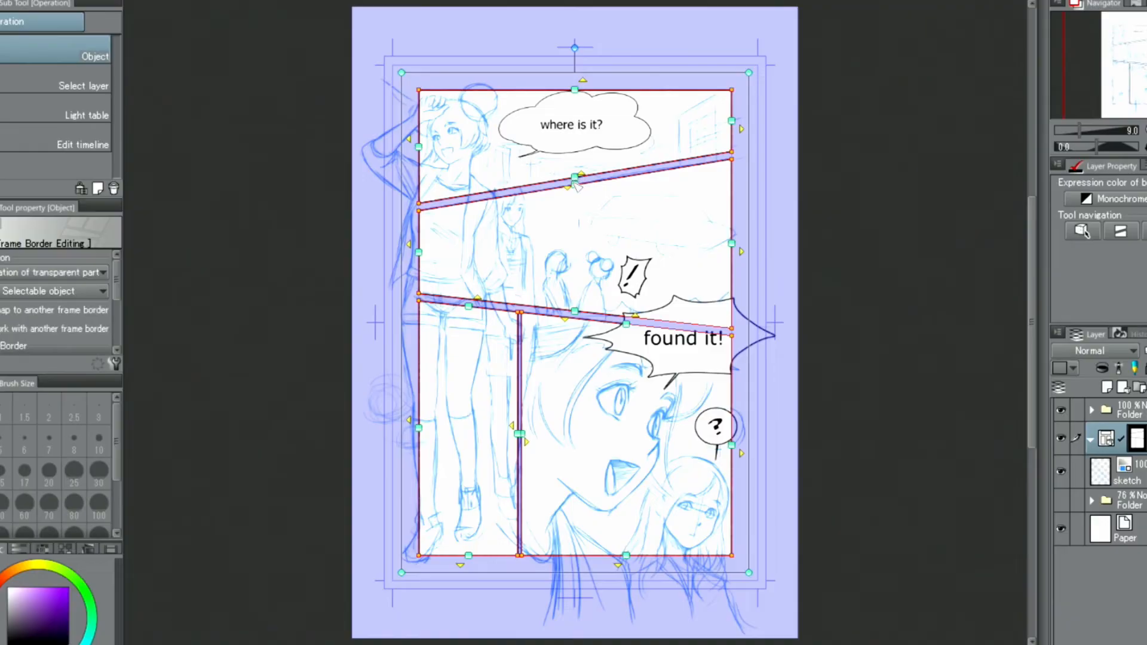
Step: Shift the gutter between the top two panels slightly upward and the lower vertical gutter slightly toward the left page edge
drag(573, 190, 574, 180)
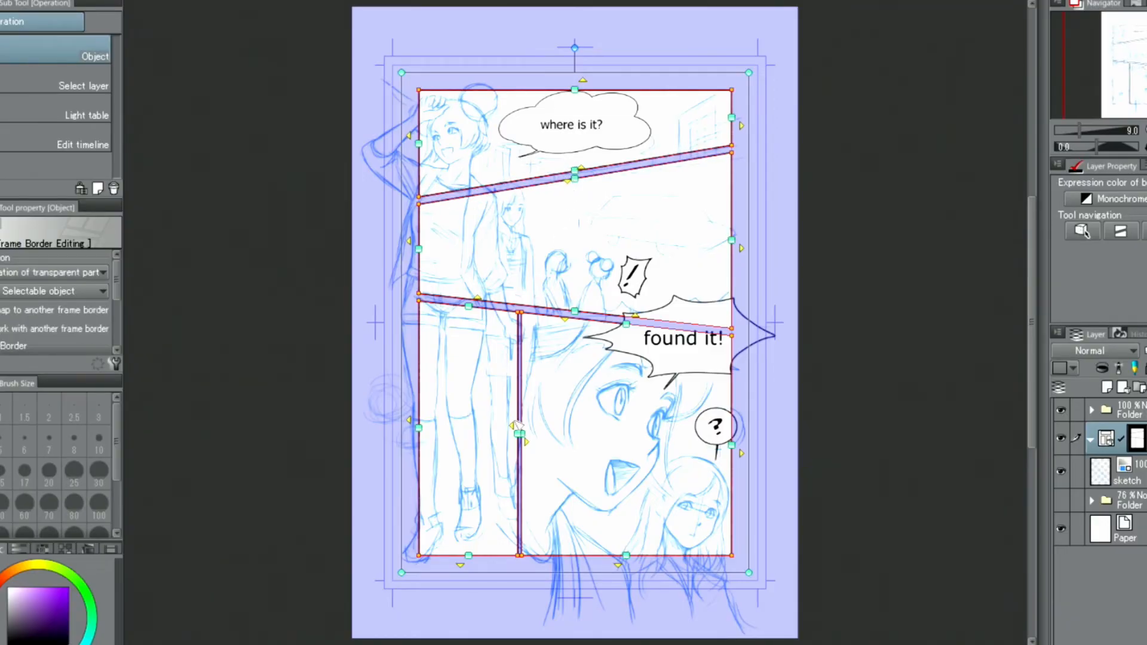
mouse_move(516, 437)
mouse_down()
mouse_move(501, 437)
mouse_move(514, 437)
mouse_up()
drag(505, 437, 503, 437)
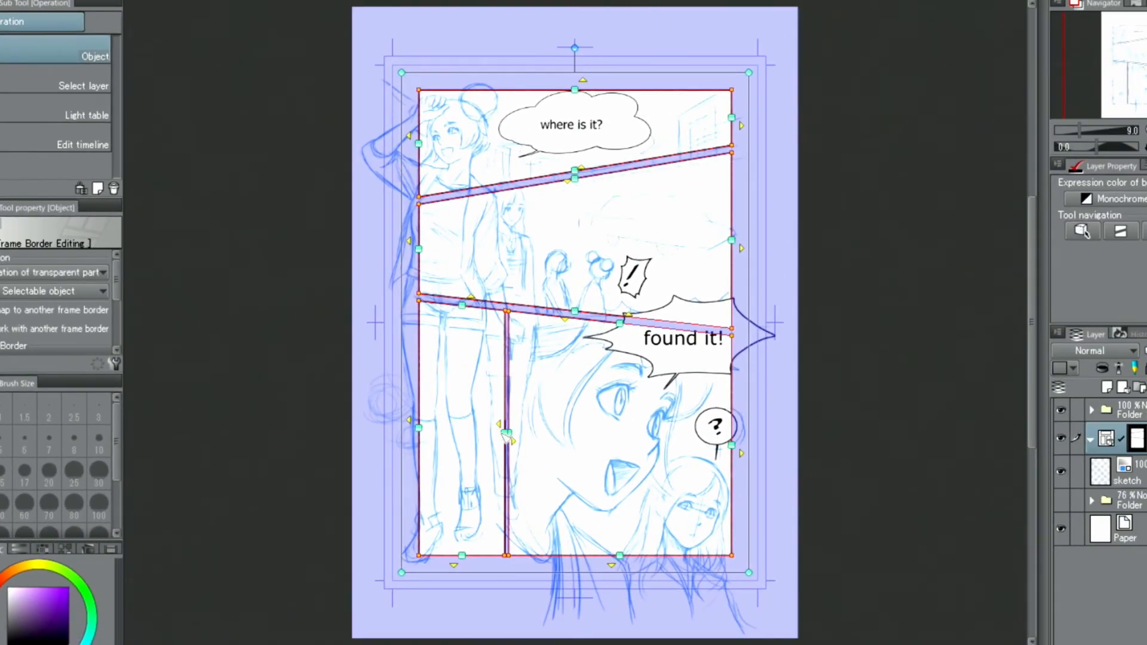
Step: Narrow the lower-left panel from its inner edge without moving the neighbouring border, and delete that panel
drag(505, 434, 491, 435)
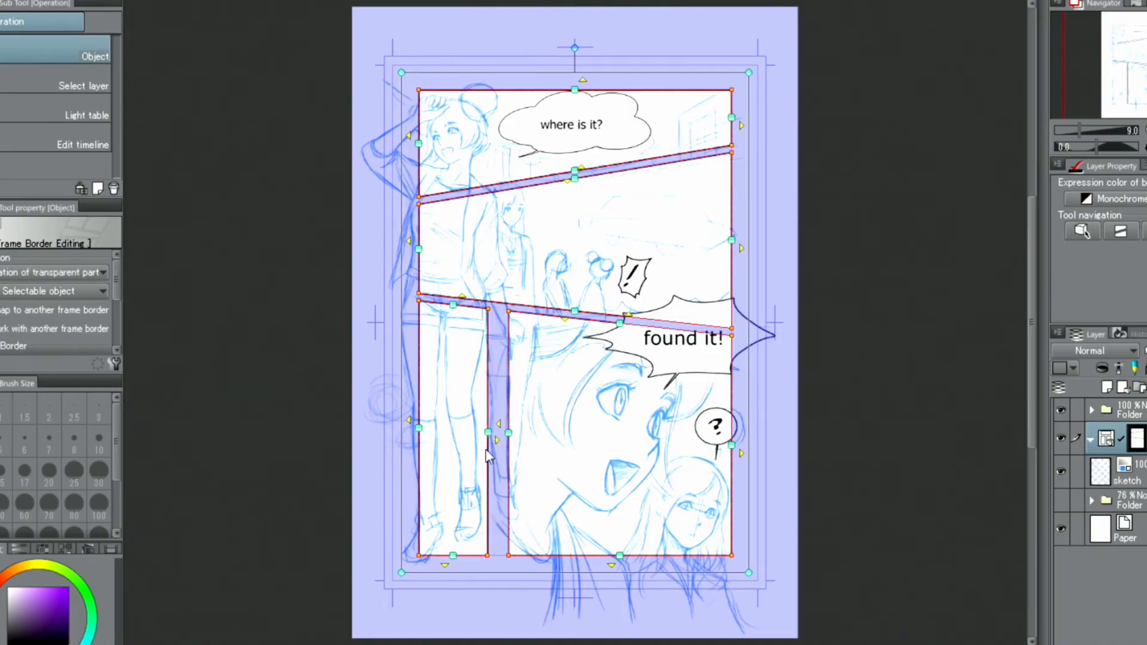
click(487, 374)
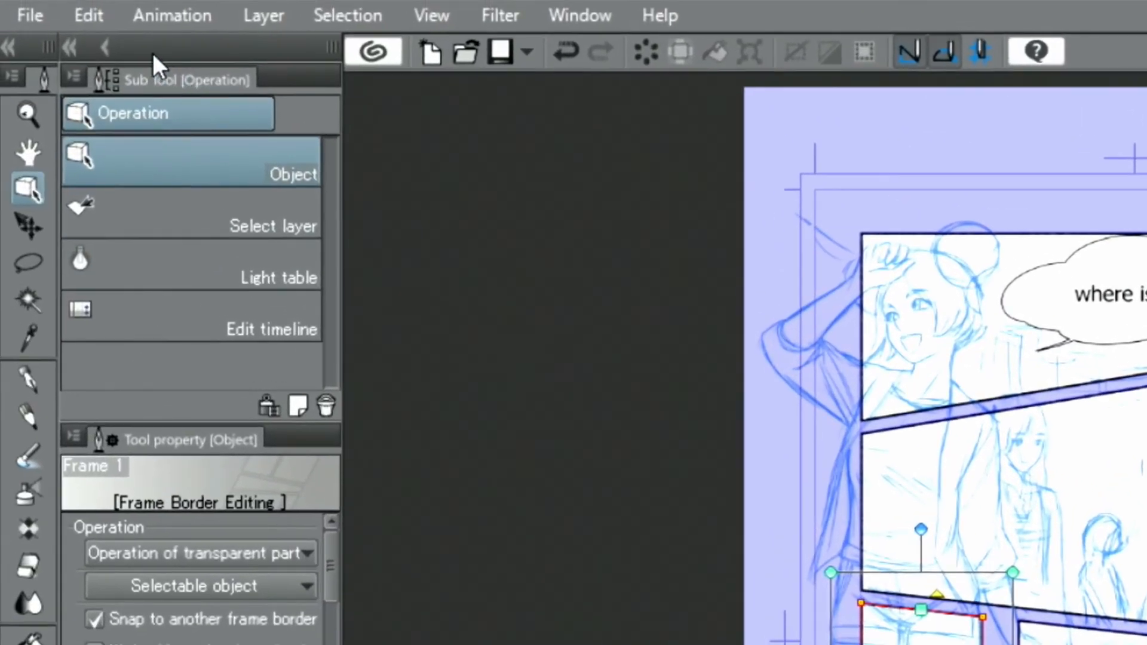
click(89, 14)
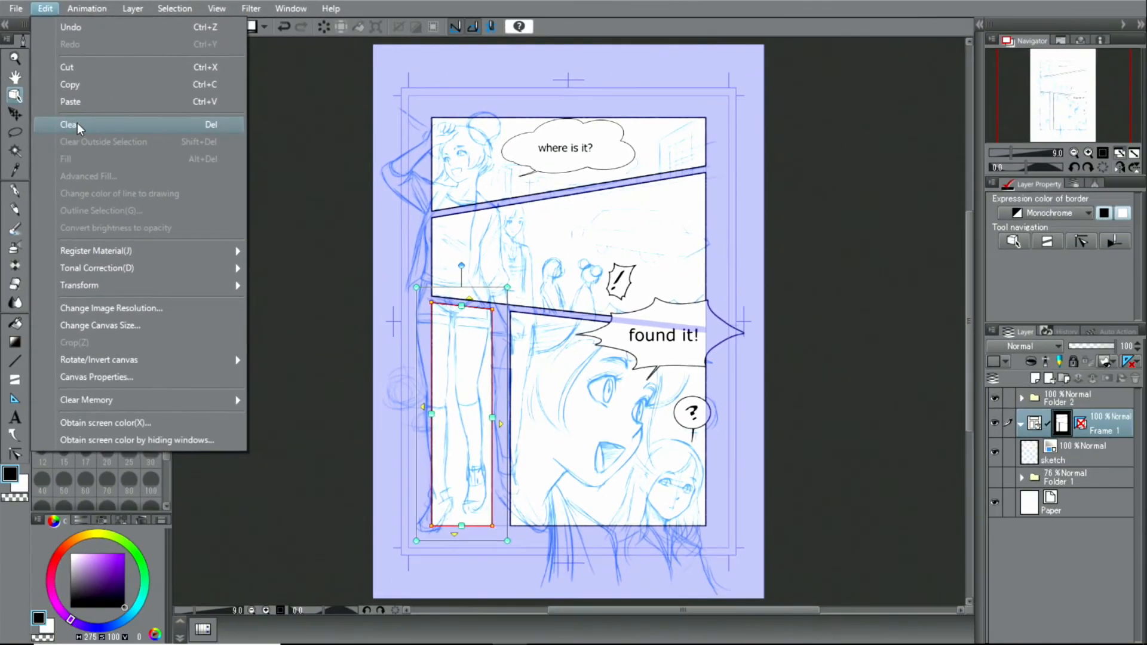
click(77, 125)
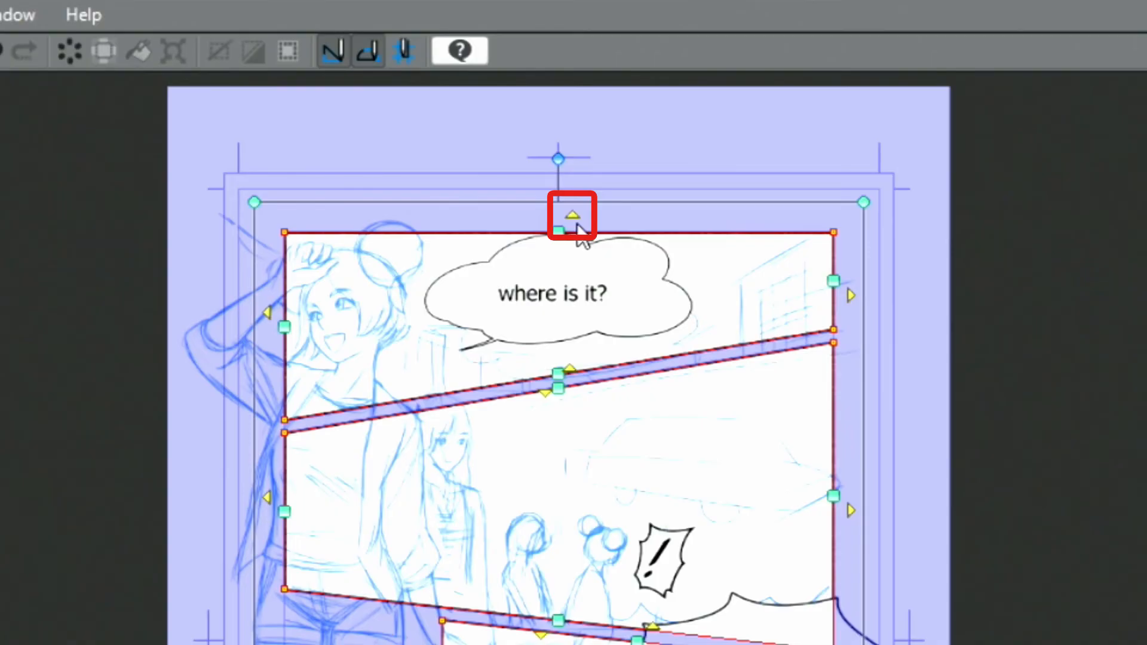
Step: Extend the top panel to the upper page edge, the middle one to the right edge, and the lowest to the right and bottom edges
click(573, 217)
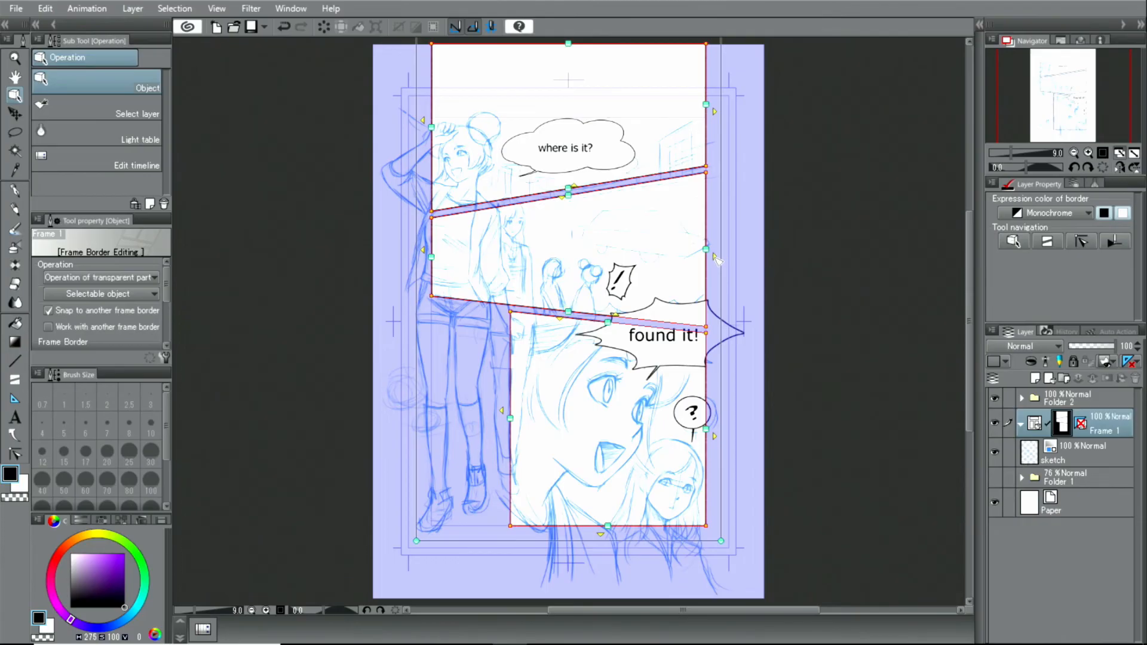
click(716, 257)
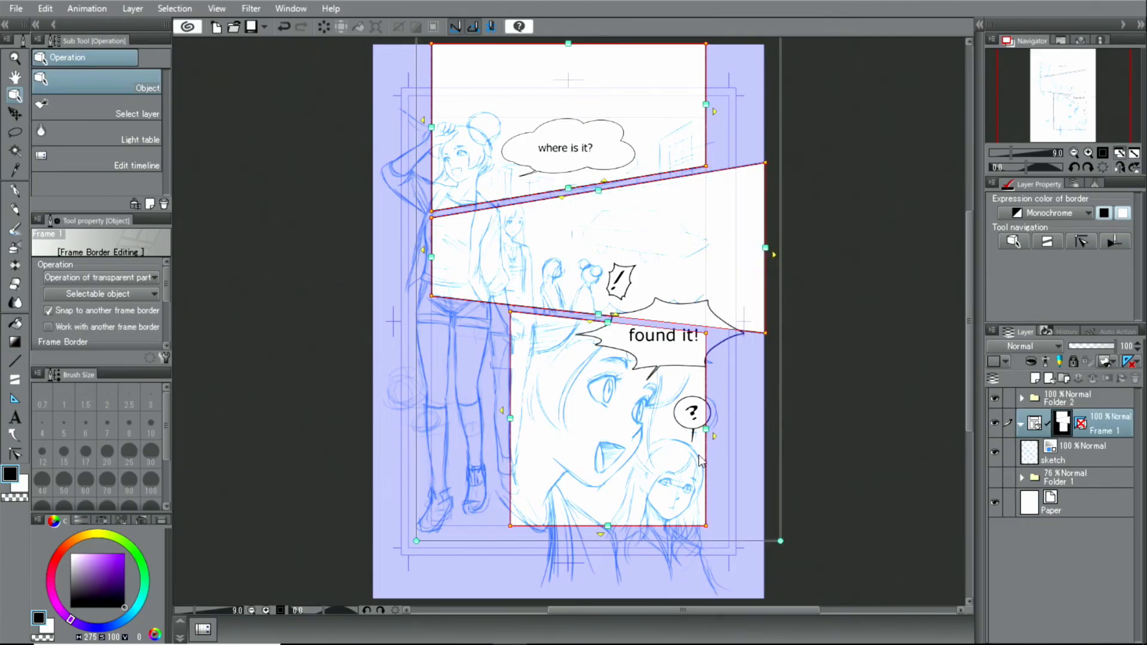
click(715, 437)
click(629, 534)
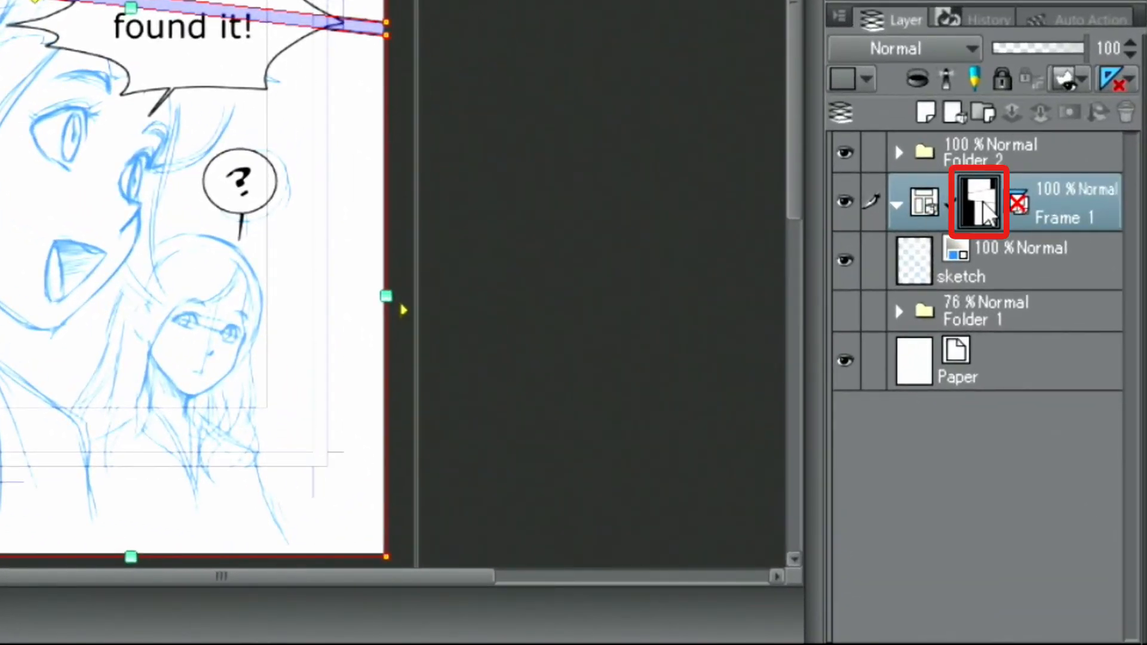
Step: Disable the Frame 1 folder's mask and select the sketch layer inside it
right_click(984, 206)
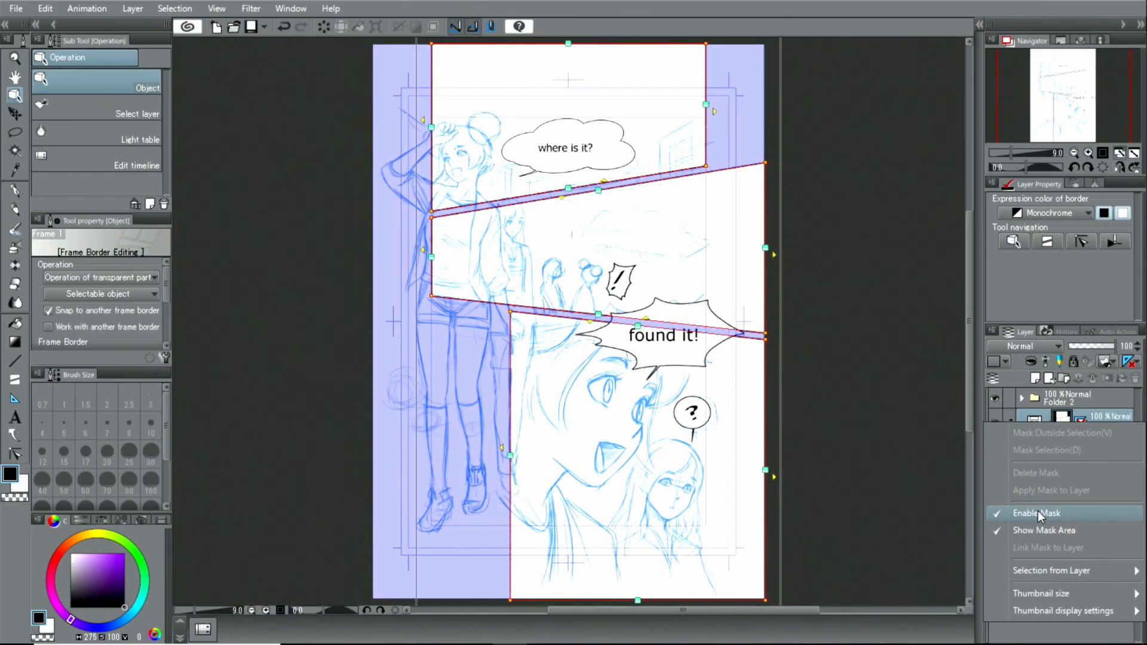
click(931, 382)
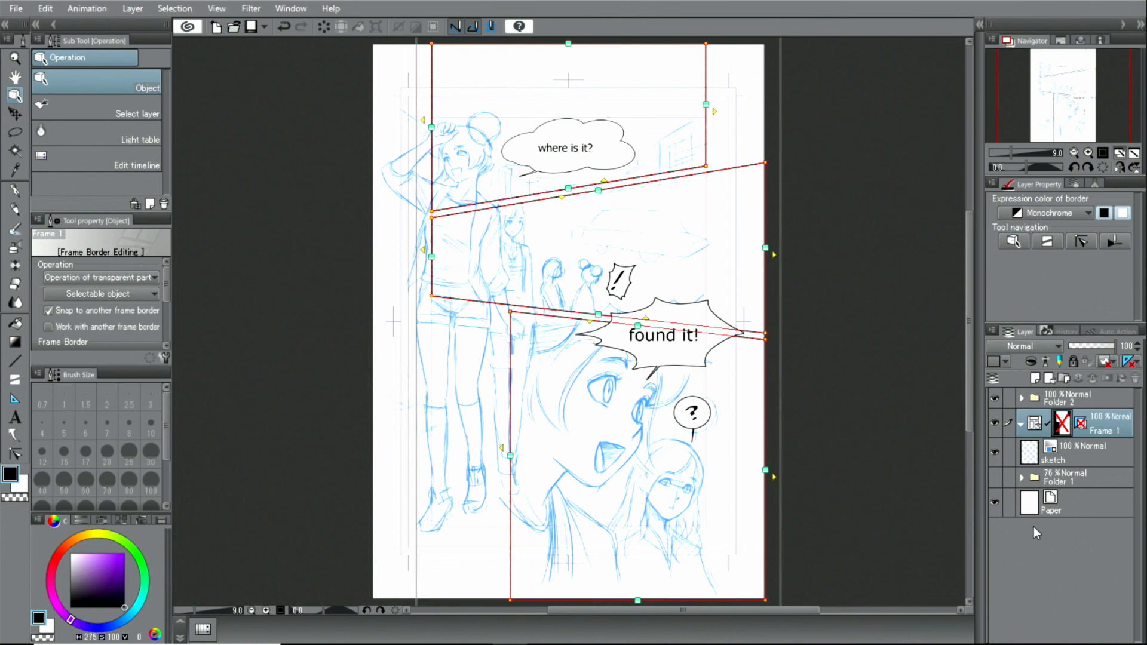
click(1078, 460)
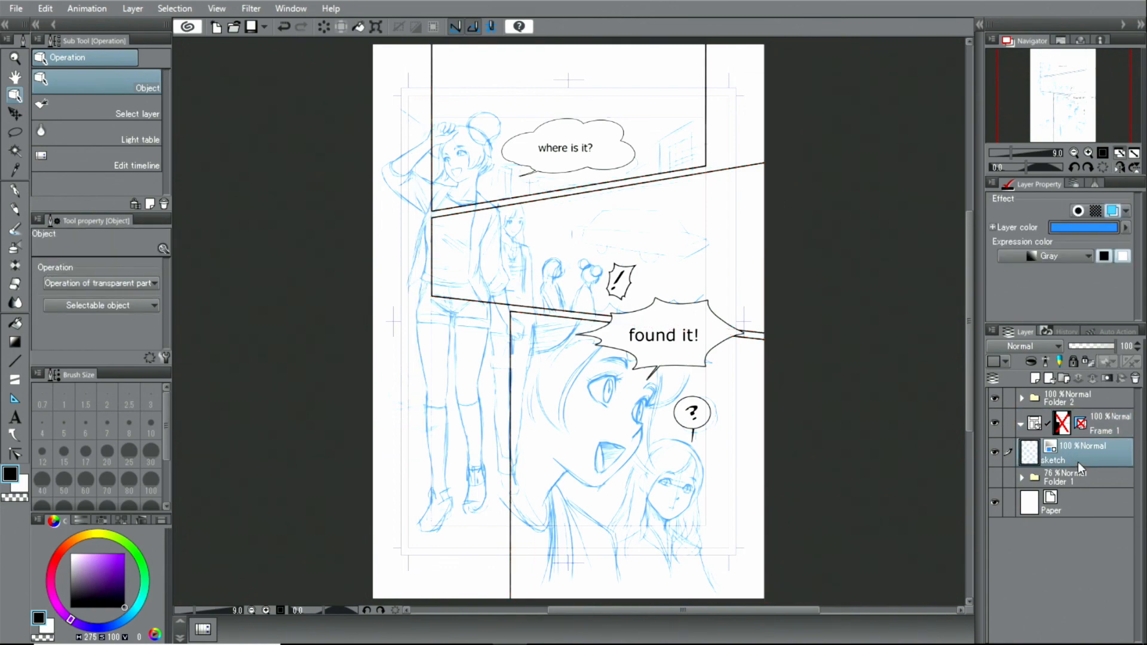